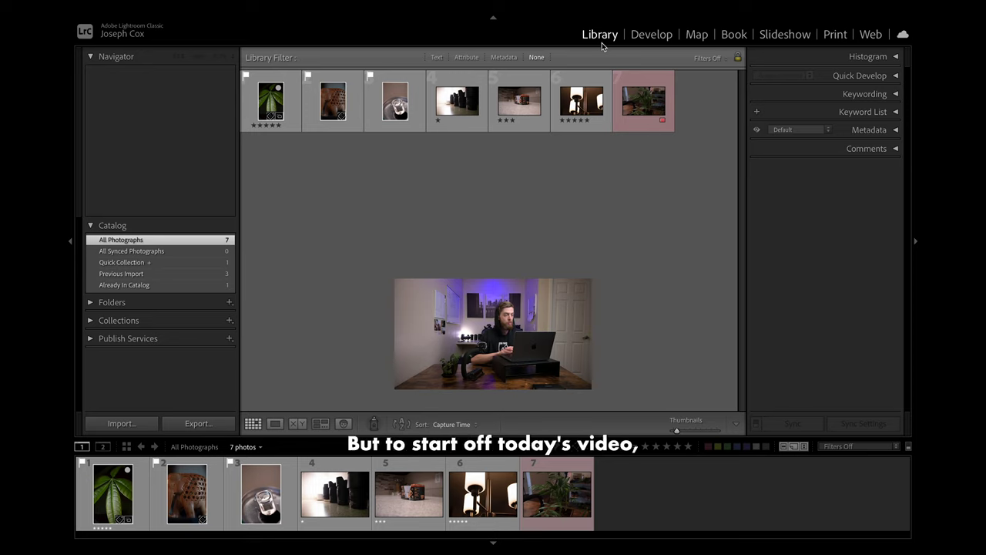
Step: Show the green leaf photo alone in Loupe view with the Grid loupe overlay on
{"action": "left_click", "coordinate": [267, 107]}
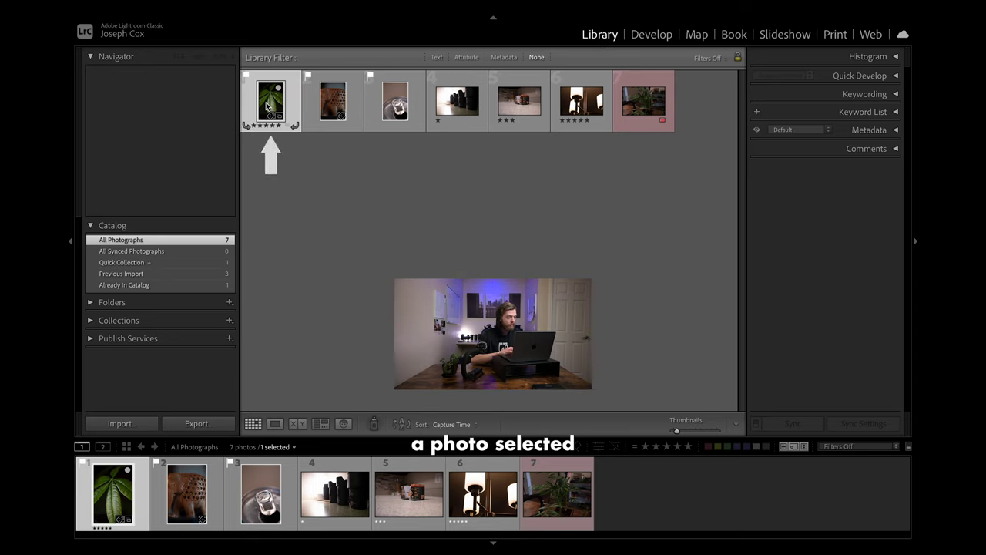
{"action": "left_click", "coordinate": [274, 425]}
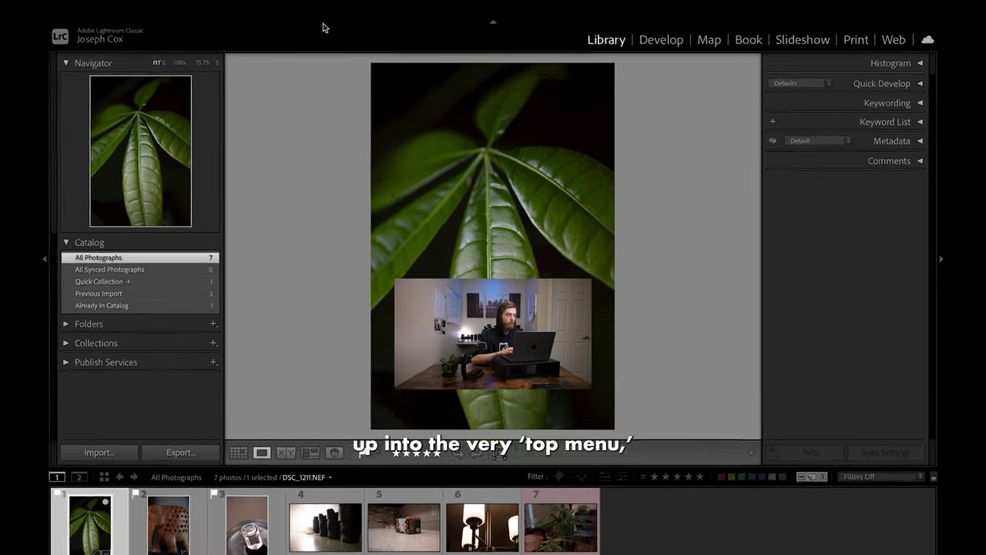
{"action": "mouse_move", "coordinate": [333, 1]}
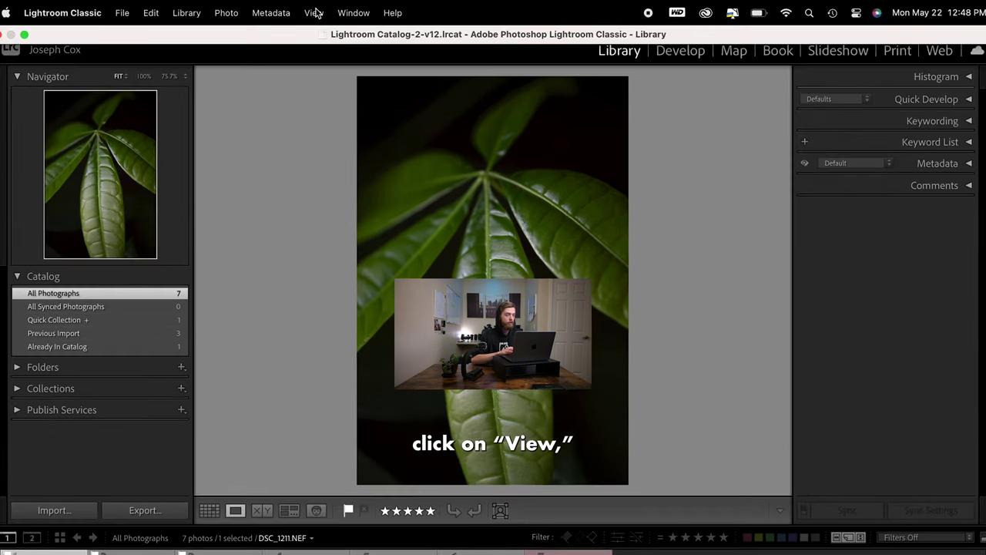
{"action": "left_click", "coordinate": [314, 11]}
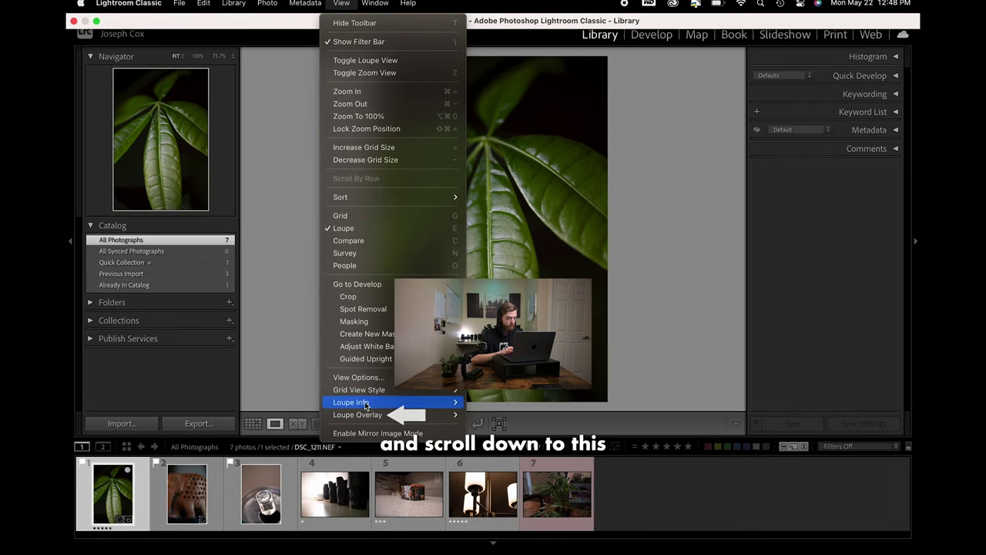
{"action": "mouse_move", "coordinate": [359, 420]}
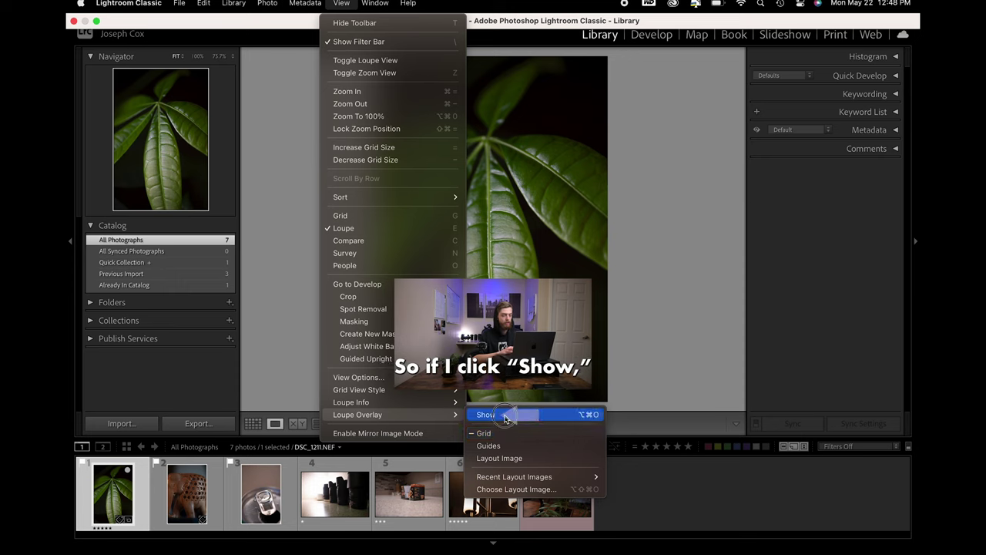
{"action": "left_click", "coordinate": [506, 414]}
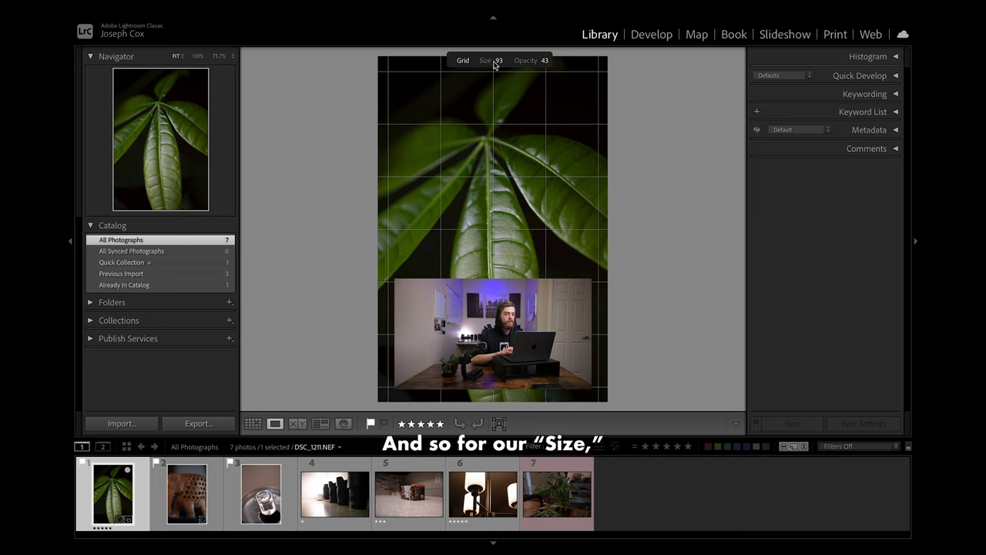
Step: Enlarge the grid overlay to size 119 and set its opacity to about 84
{"action": "left_click_drag", "start_coordinate": [499, 60], "coordinate": [519, 60]}
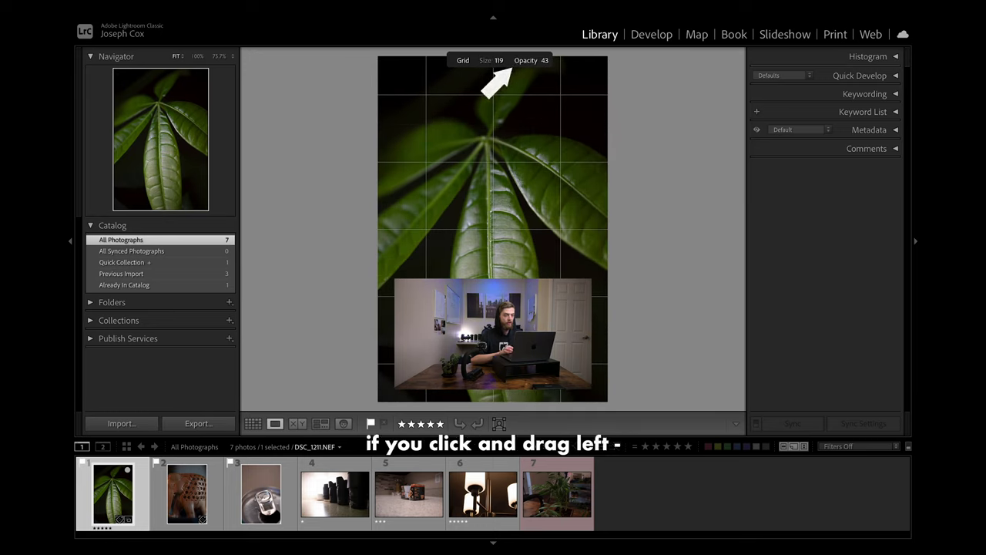
{"action": "left_click_drag", "start_coordinate": [535, 60], "coordinate": [522, 60]}
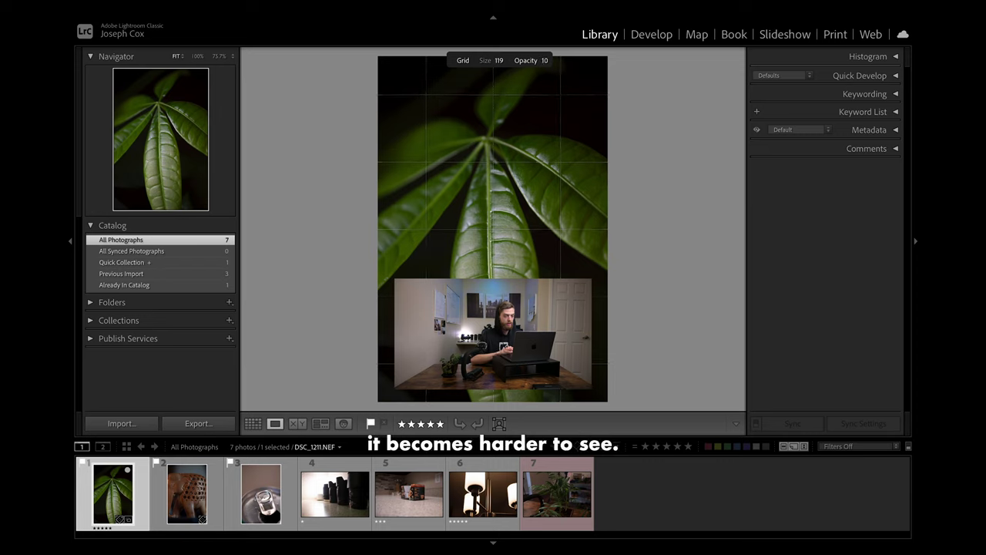
{"action": "left_click_drag", "start_coordinate": [536, 60], "coordinate": [551, 61]}
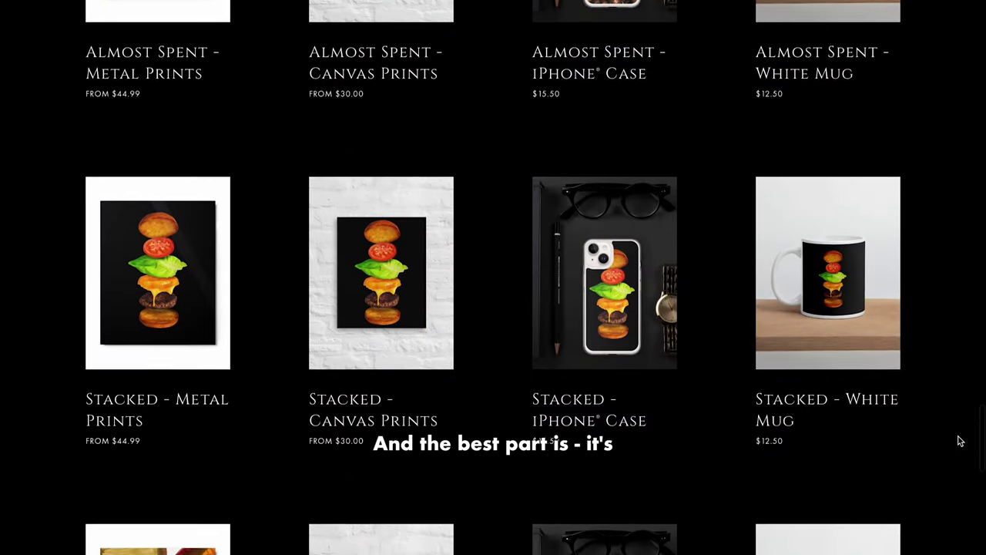
Step: Scroll the merch store page up past prints, mugs and hoodies to the T-shirts
{"action": "scroll", "coordinate": [959, 441], "scroll_direction": "up", "scroll_amount": 8}
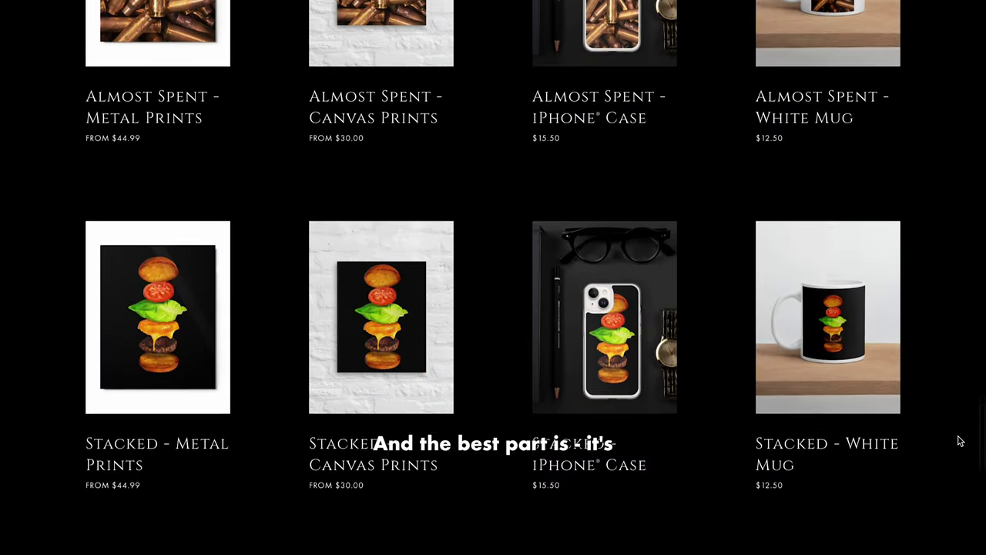
{"action": "scroll", "coordinate": [959, 441], "scroll_direction": "up", "scroll_amount": 9}
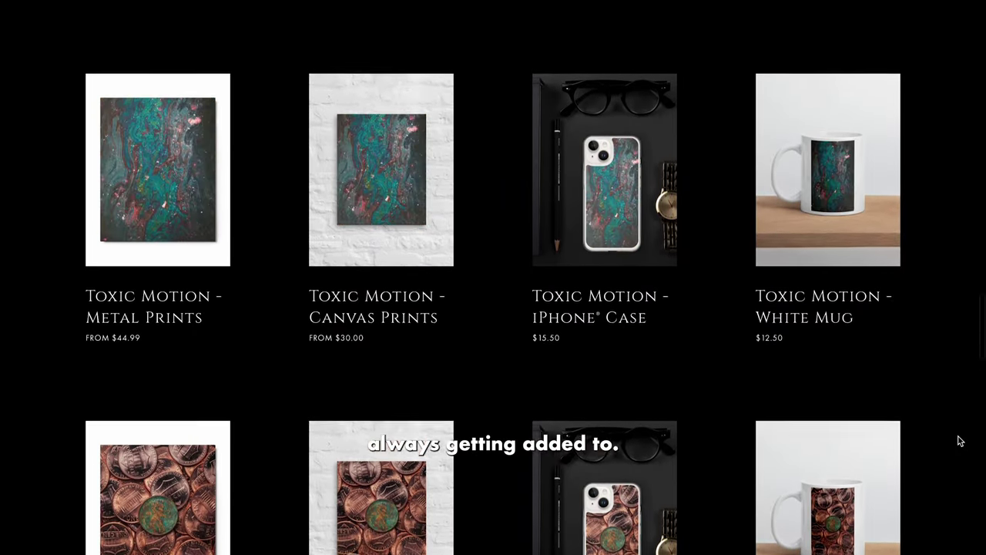
{"action": "scroll", "coordinate": [959, 441], "scroll_direction": "up", "scroll_amount": 9}
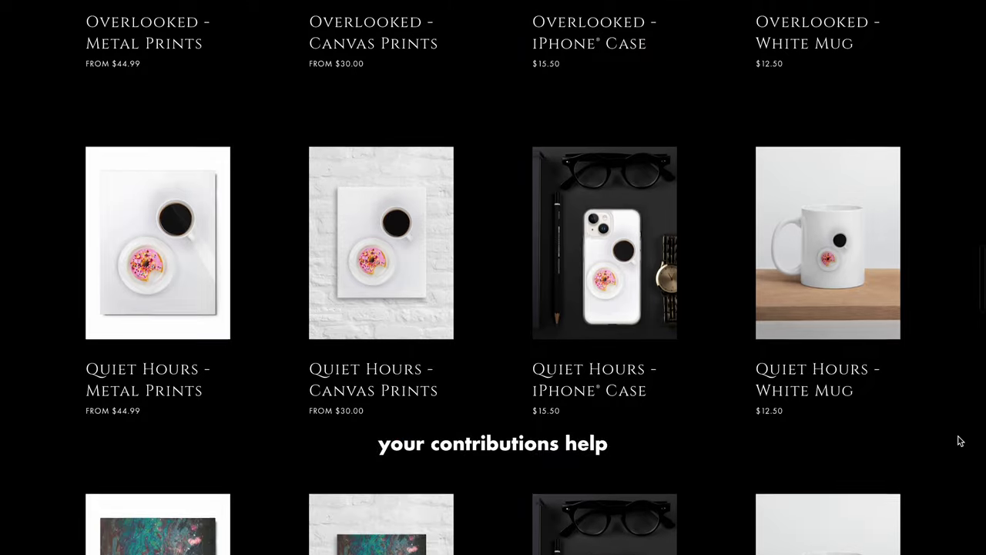
{"action": "scroll", "coordinate": [959, 441], "scroll_direction": "up", "scroll_amount": 9}
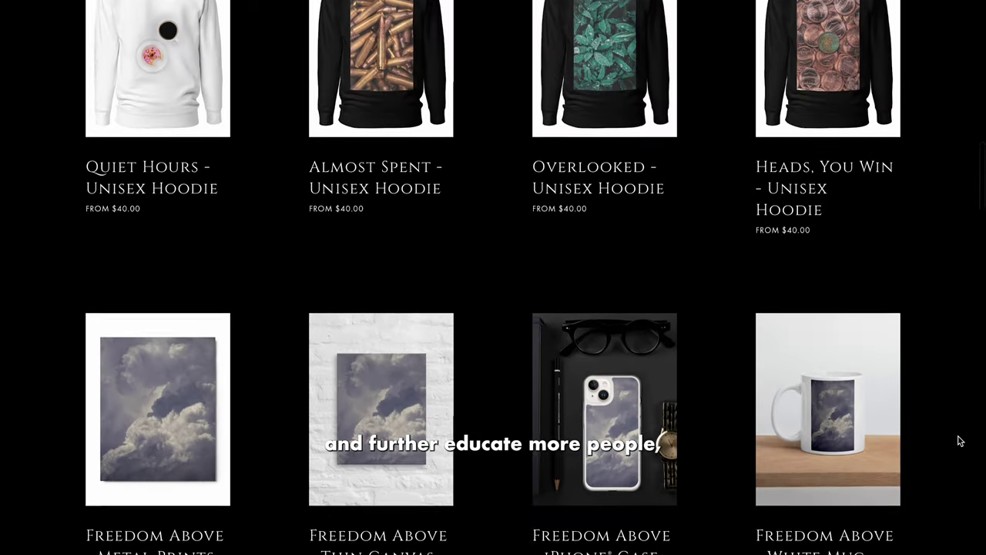
{"action": "scroll", "coordinate": [959, 441], "scroll_direction": "up", "scroll_amount": 6}
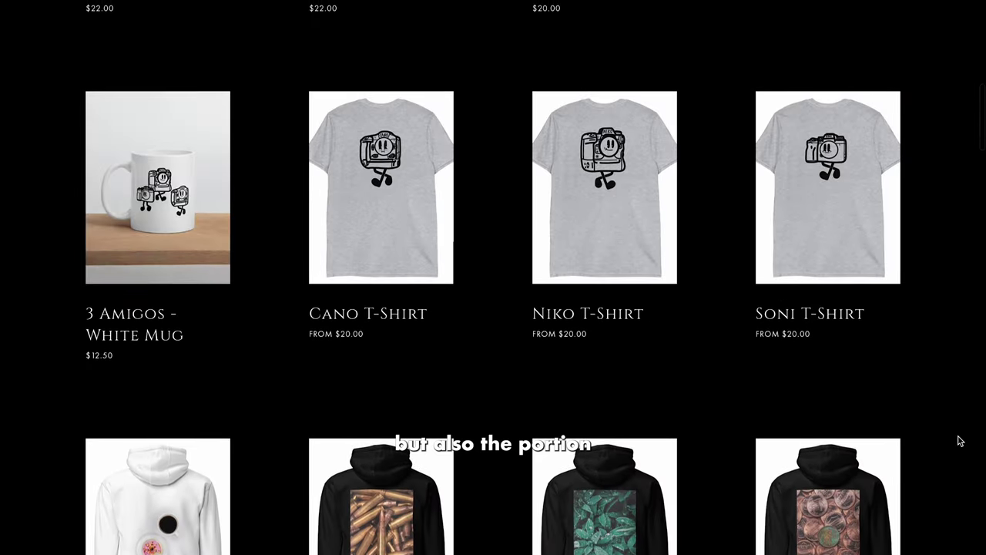
{"action": "scroll", "coordinate": [959, 441], "scroll_direction": "up", "scroll_amount": 5}
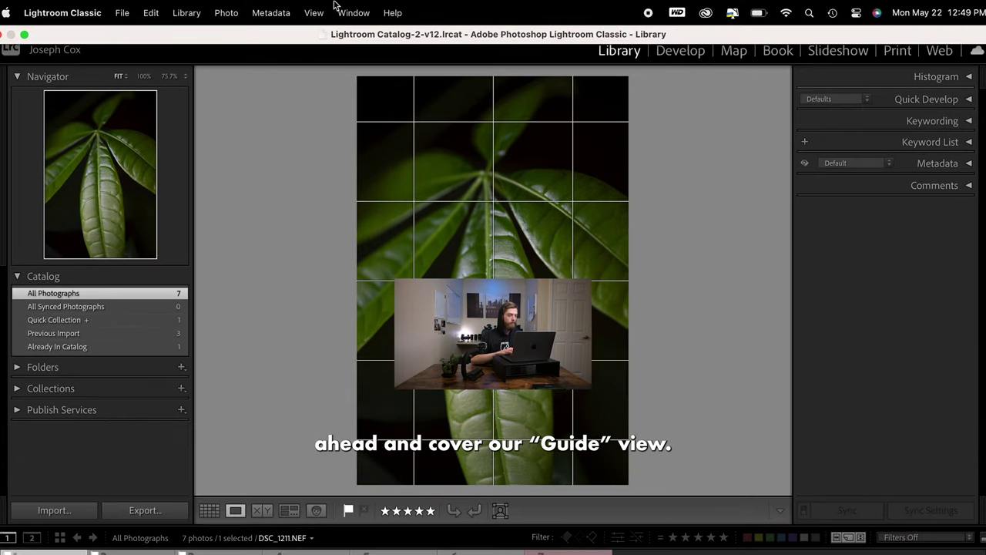
Step: Add the Guide overlay and move its crosshair higher on the plant photo
{"action": "left_click", "coordinate": [315, 11]}
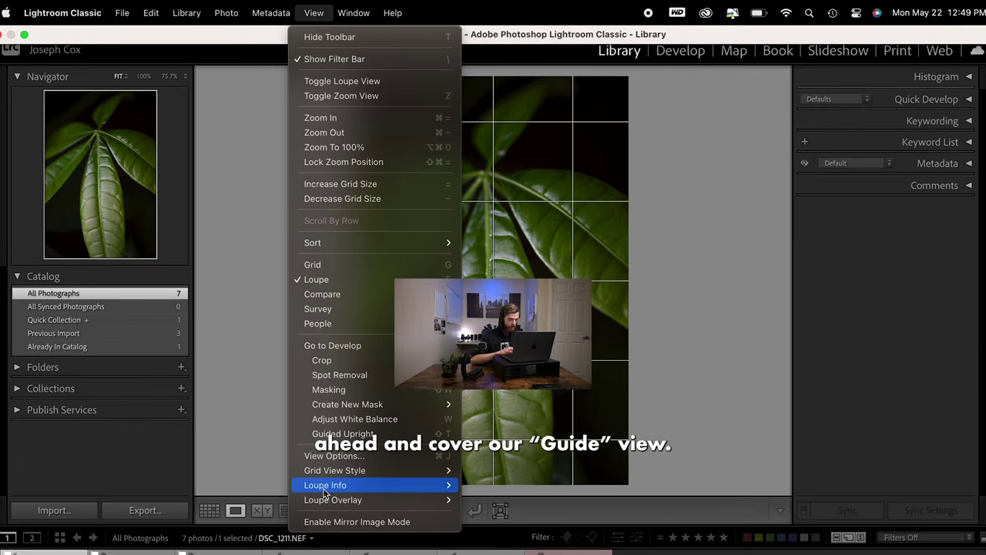
{"action": "mouse_move", "coordinate": [324, 487]}
{"action": "mouse_move", "coordinate": [321, 505]}
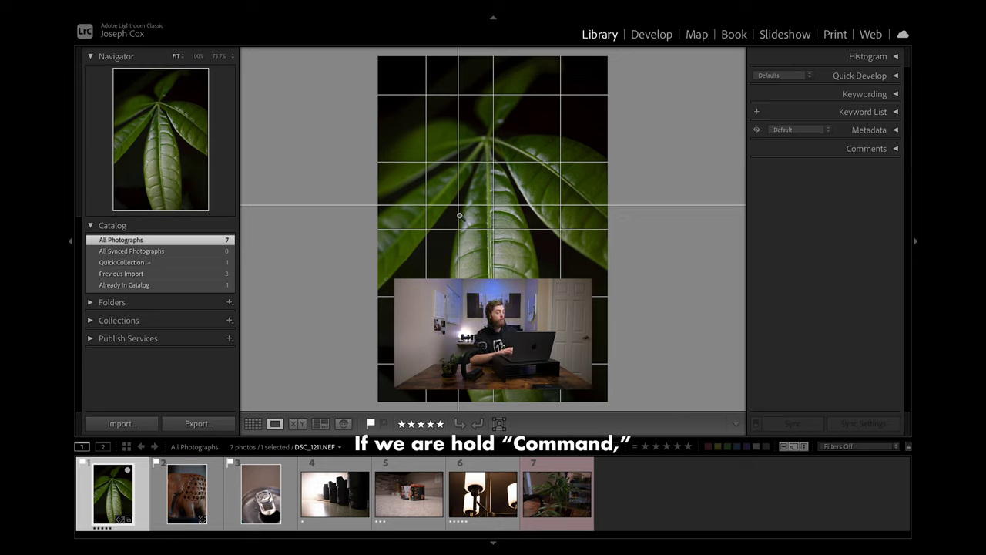
{"action": "key", "text": "super"}
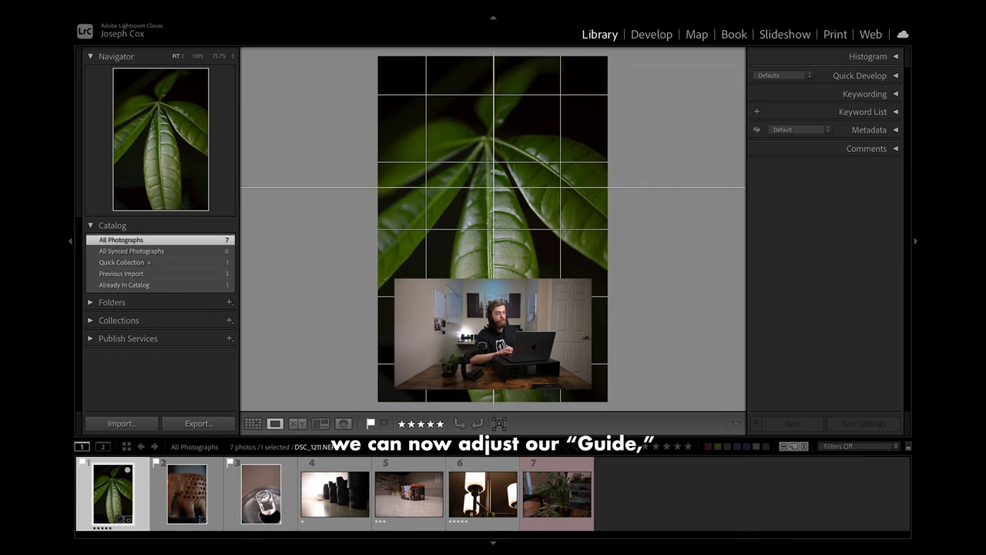
{"action": "mouse_move", "coordinate": [457, 206]}
{"action": "left_mouse_down"}
{"action": "mouse_move", "coordinate": [520, 267]}
{"action": "mouse_move", "coordinate": [465, 144]}
{"action": "mouse_move", "coordinate": [505, 150]}
{"action": "mouse_move", "coordinate": [476, 177]}
{"action": "mouse_move", "coordinate": [506, 265]}
{"action": "mouse_move", "coordinate": [523, 262]}
{"action": "mouse_move", "coordinate": [457, 205]}
{"action": "mouse_move", "coordinate": [458, 193]}
{"action": "left_mouse_up"}
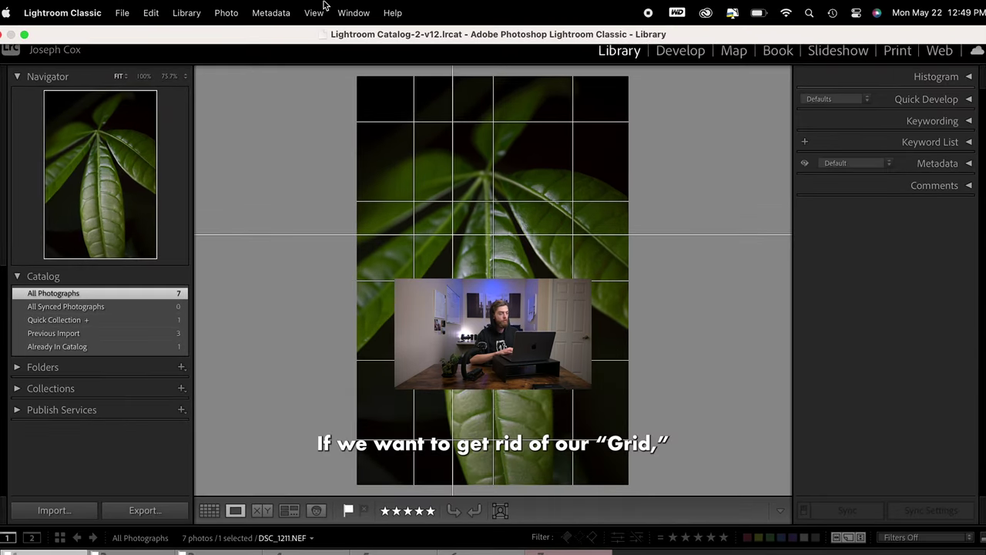
Step: Turn off the Grid overlay and move the guide crosshair up and to the right
{"action": "left_click", "coordinate": [317, 11]}
{"action": "mouse_move", "coordinate": [348, 488]}
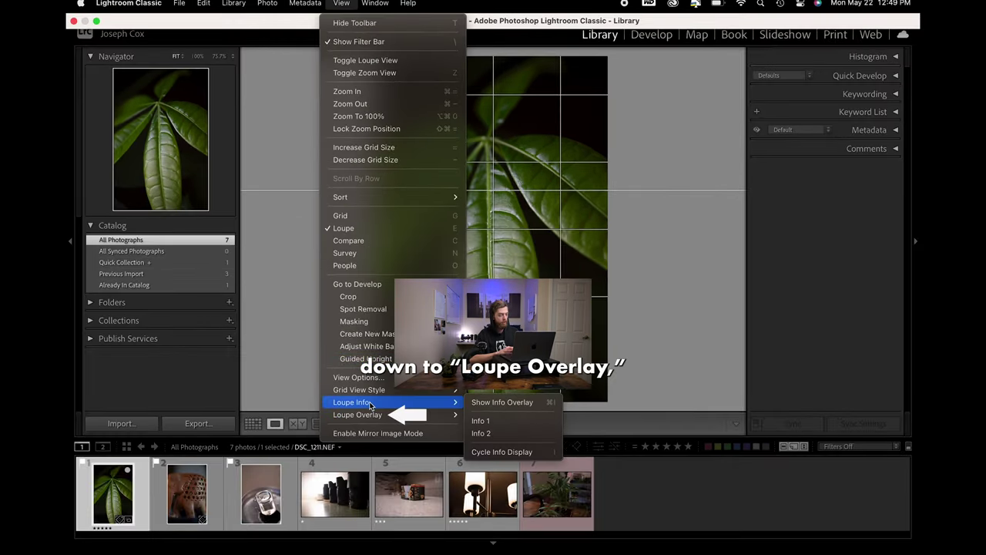
{"action": "mouse_move", "coordinate": [369, 415]}
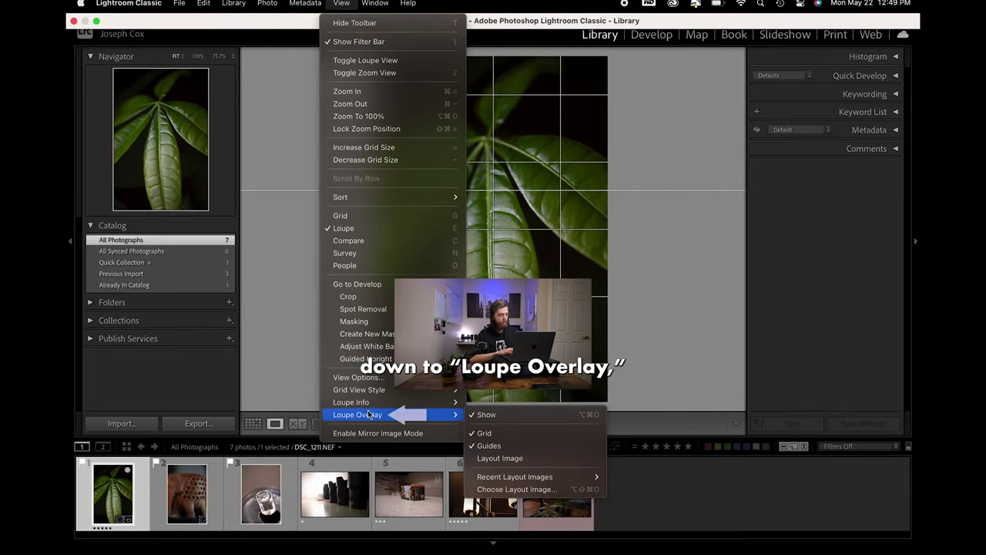
{"action": "left_click", "coordinate": [509, 439]}
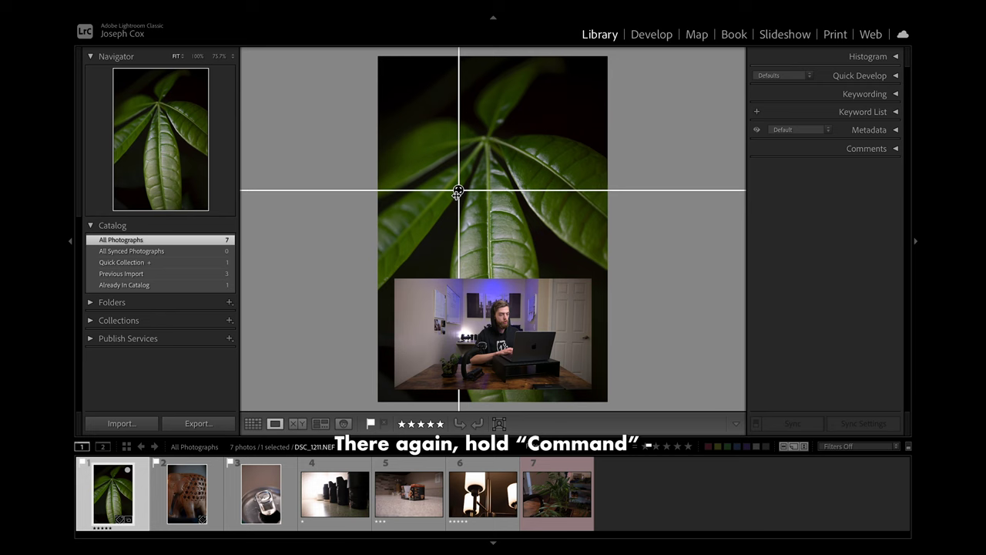
{"action": "left_click_drag", "start_coordinate": [463, 188], "coordinate": [523, 126]}
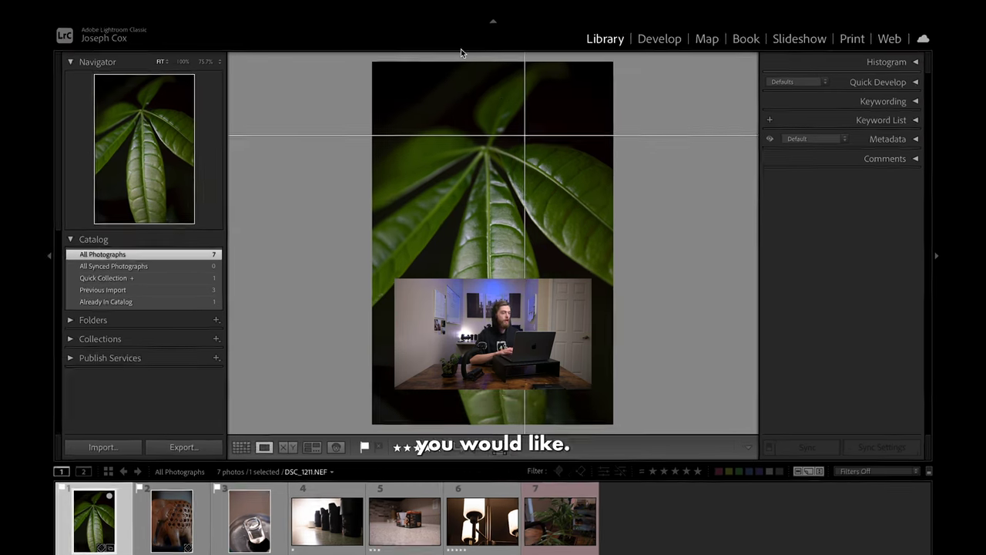
Step: Turn the Grid loupe overlay back on
{"action": "mouse_move", "coordinate": [341, 1]}
{"action": "left_click", "coordinate": [314, 12]}
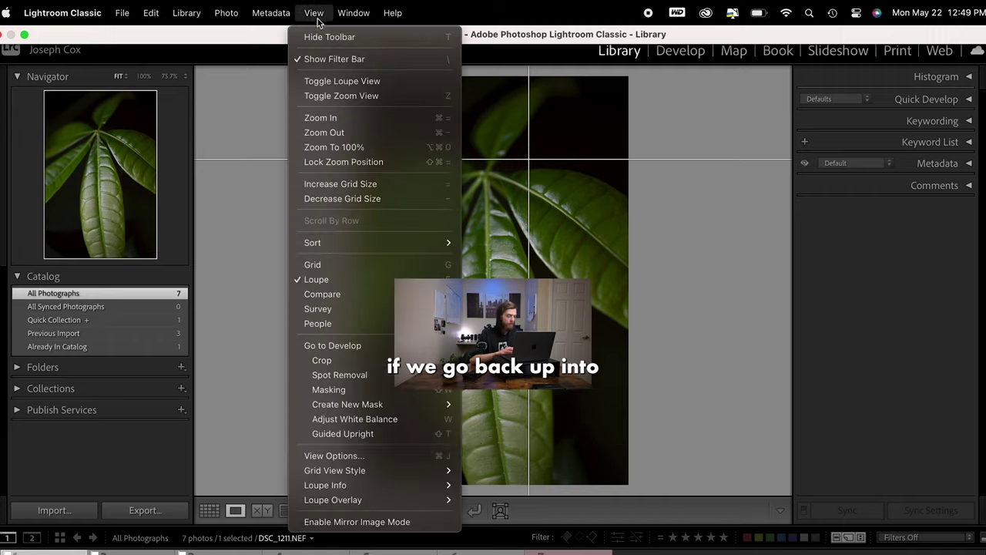
{"action": "mouse_move", "coordinate": [342, 502]}
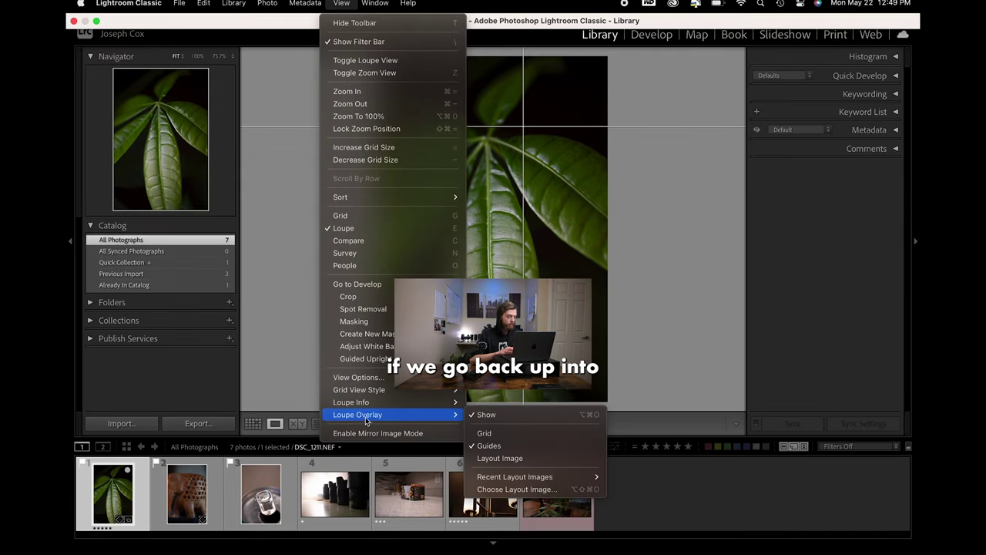
{"action": "left_click", "coordinate": [498, 434]}
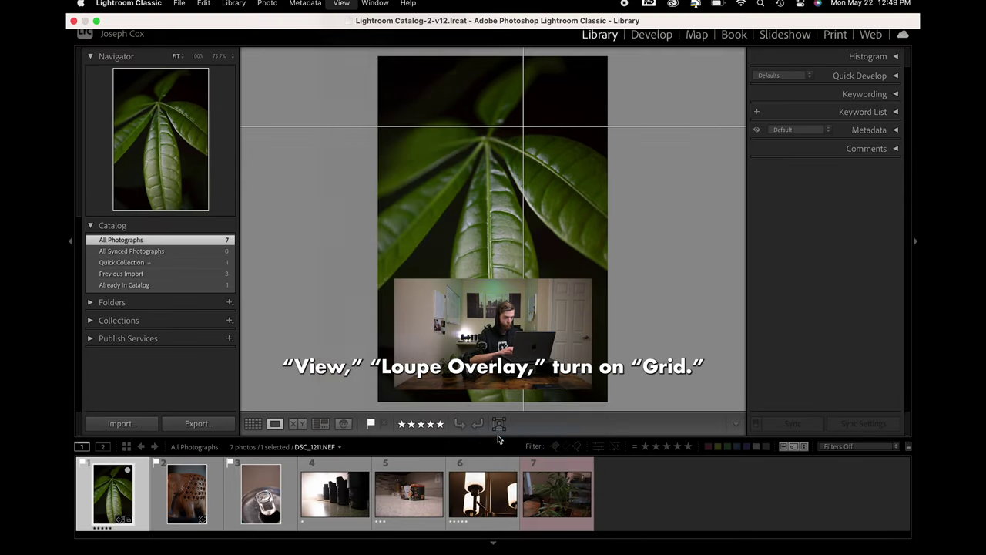
Step: Flip between the vertical elephant and can photos to see the overlays carried over
{"action": "left_click", "coordinate": [186, 493]}
{"action": "left_click", "coordinate": [113, 493]}
{"action": "left_click", "coordinate": [188, 501]}
{"action": "left_click", "coordinate": [240, 499]}
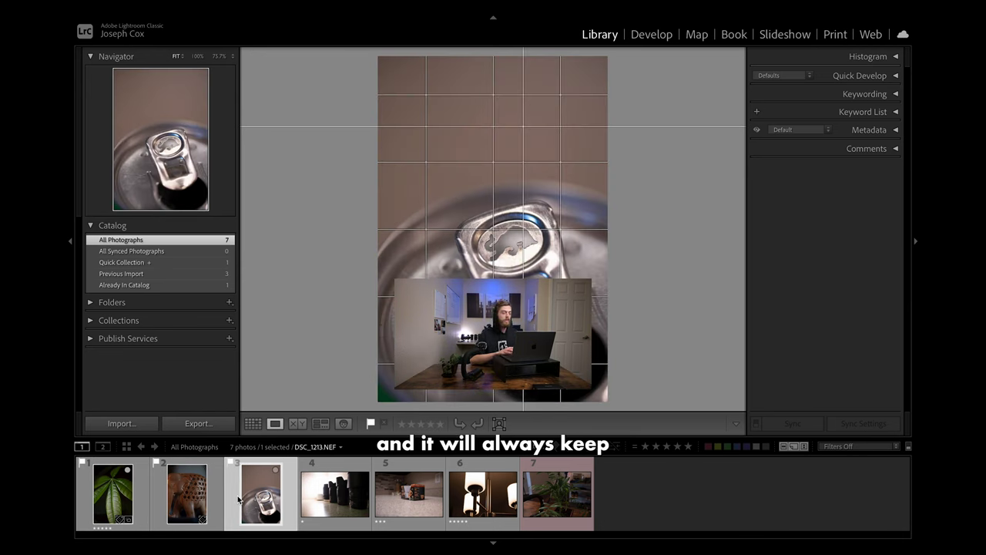
{"action": "left_click", "coordinate": [188, 497]}
{"action": "left_click", "coordinate": [248, 499]}
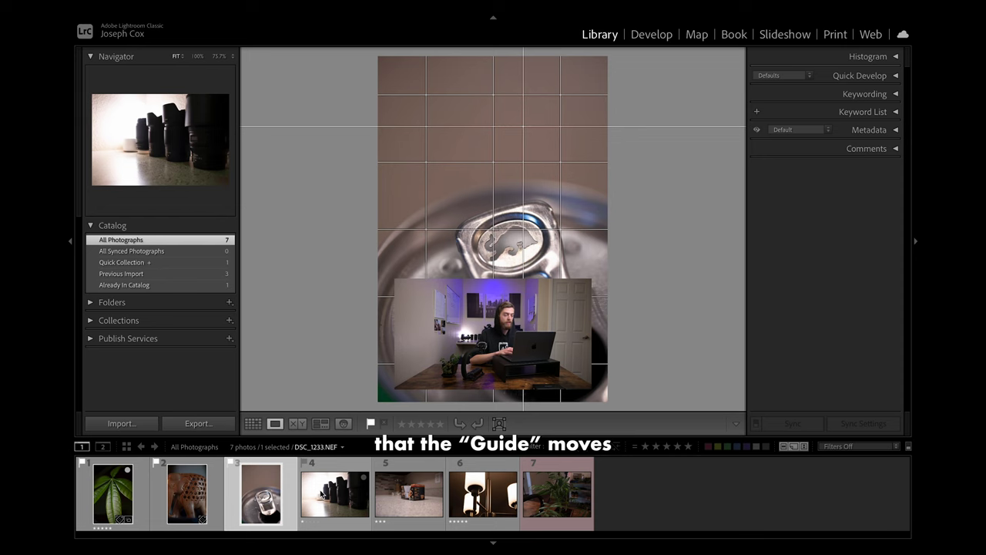
Step: Compare the vertical can photo with the horizontal lens photo, ending on the lens photo
{"action": "left_click", "coordinate": [322, 494]}
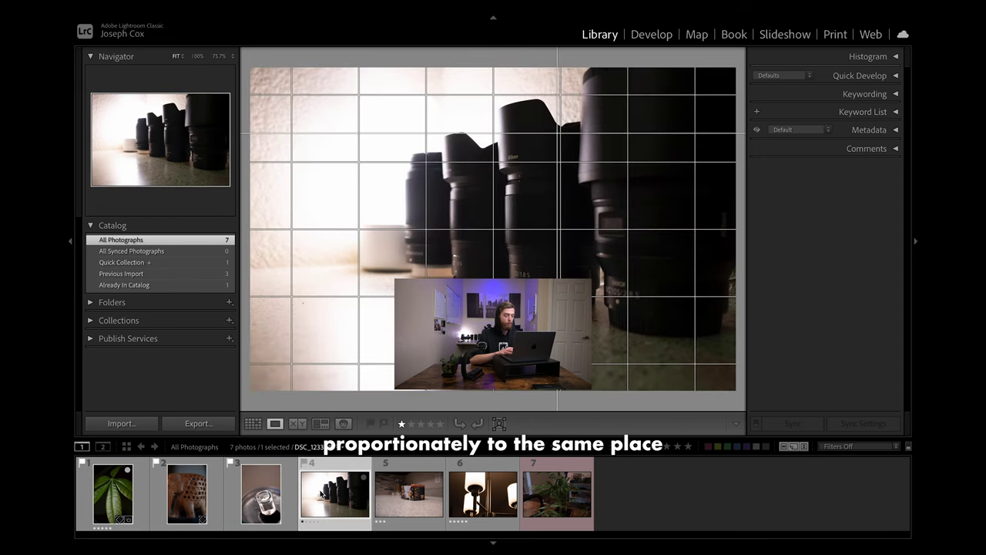
{"action": "left_click", "coordinate": [266, 497]}
{"action": "left_click", "coordinate": [336, 496]}
{"action": "left_click", "coordinate": [269, 500]}
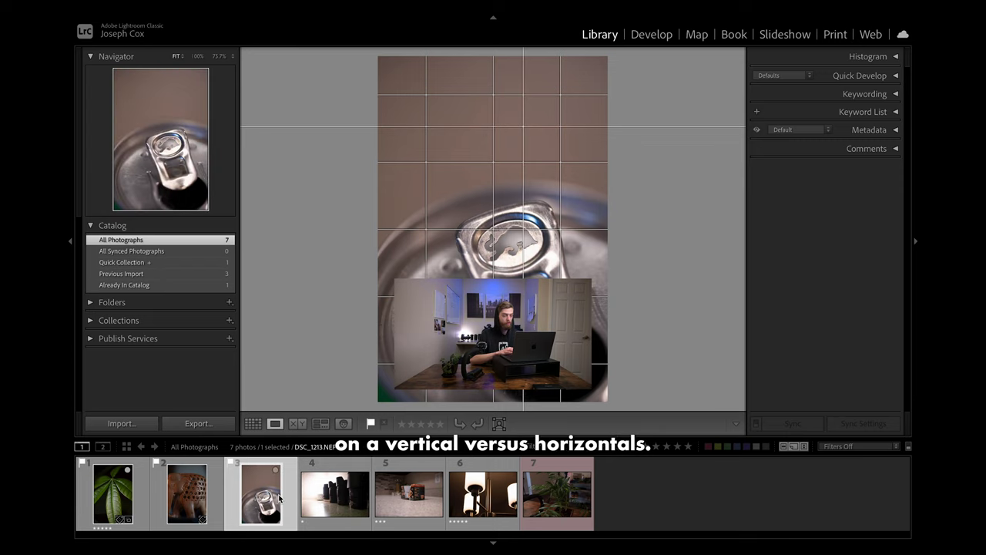
{"action": "left_click", "coordinate": [320, 493]}
{"action": "key", "text": "Left"}
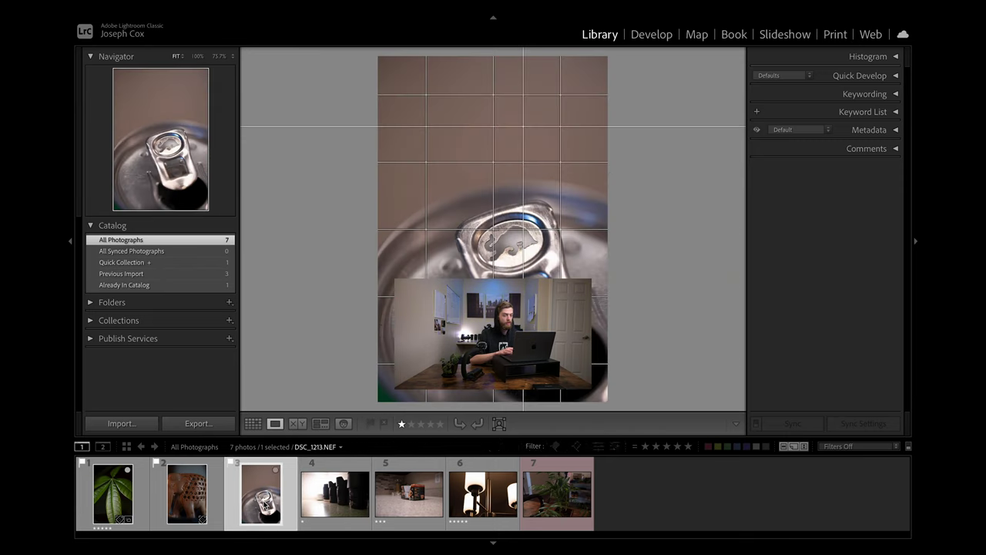
{"action": "left_click", "coordinate": [361, 467]}
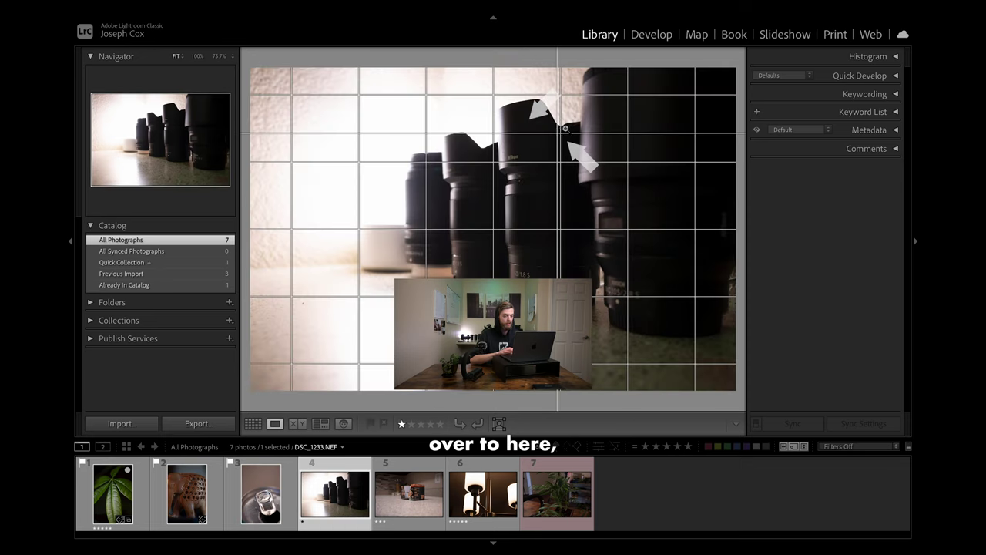